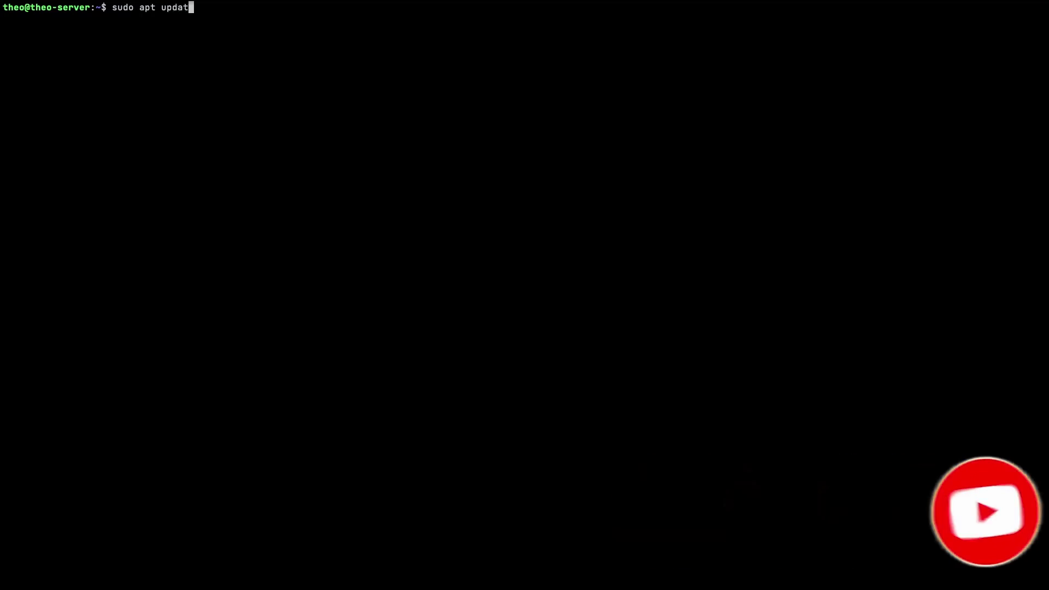
Run 'sudo apt update', then install Cockpit with 'sudo apt install cockpit'
key("Return")
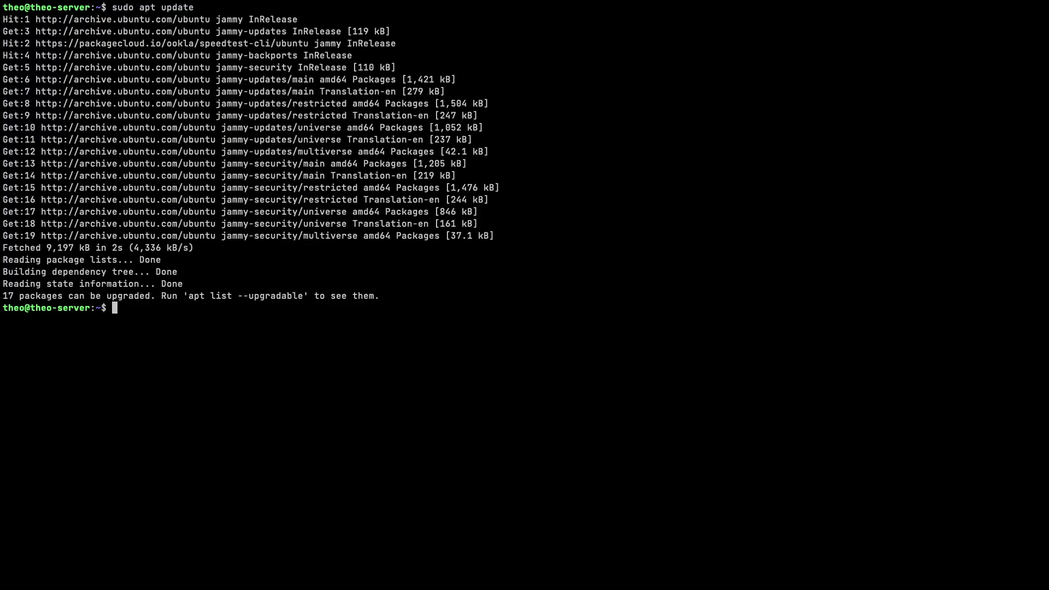
type("sud")
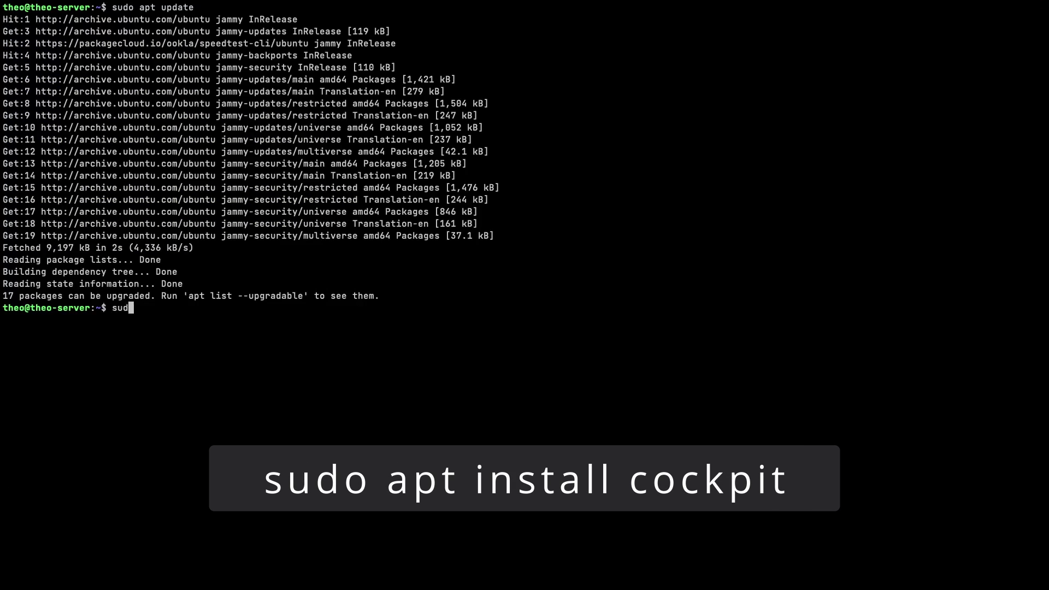
type("o apt install cockpit")
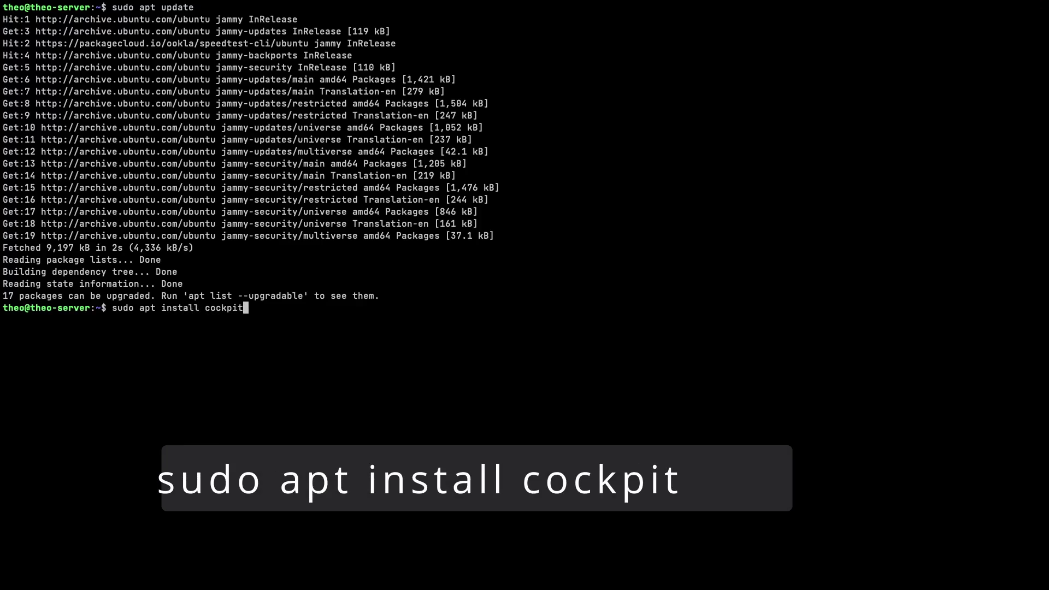
key("Return")
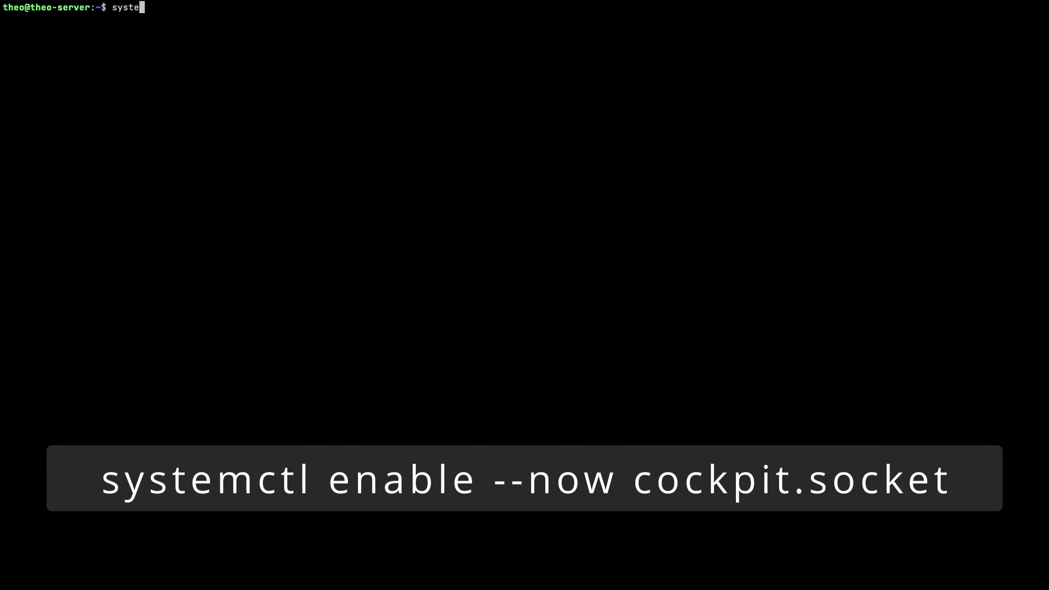
Run 'systemctl enable --now cockpit.socket', entering the password at both authentication prompts
type("mctl enable --now cockpit.socket")
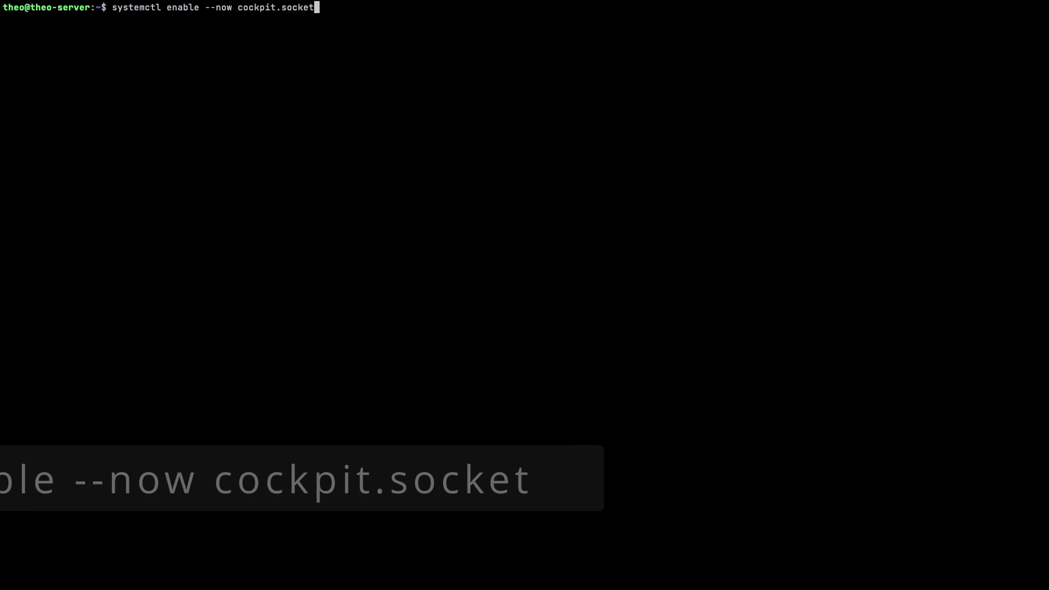
key("Return")
key("Return")
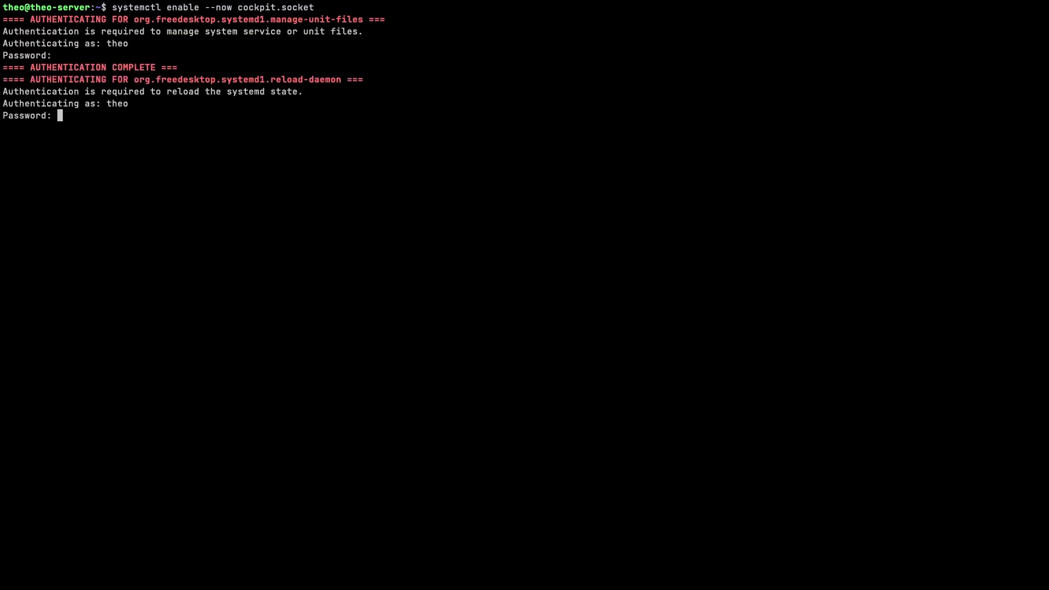
key("Return")
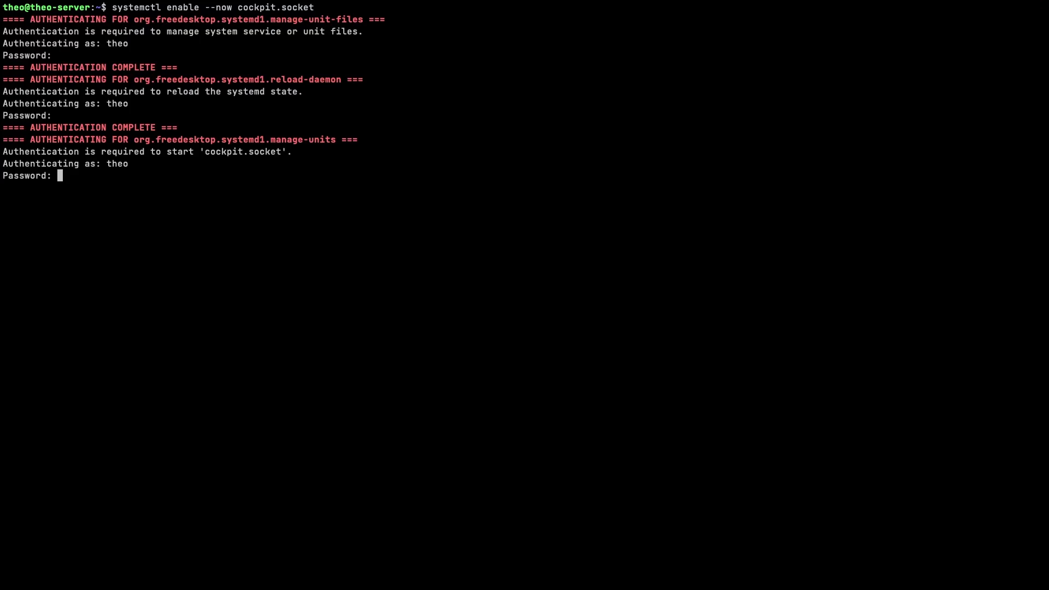
key("Return")
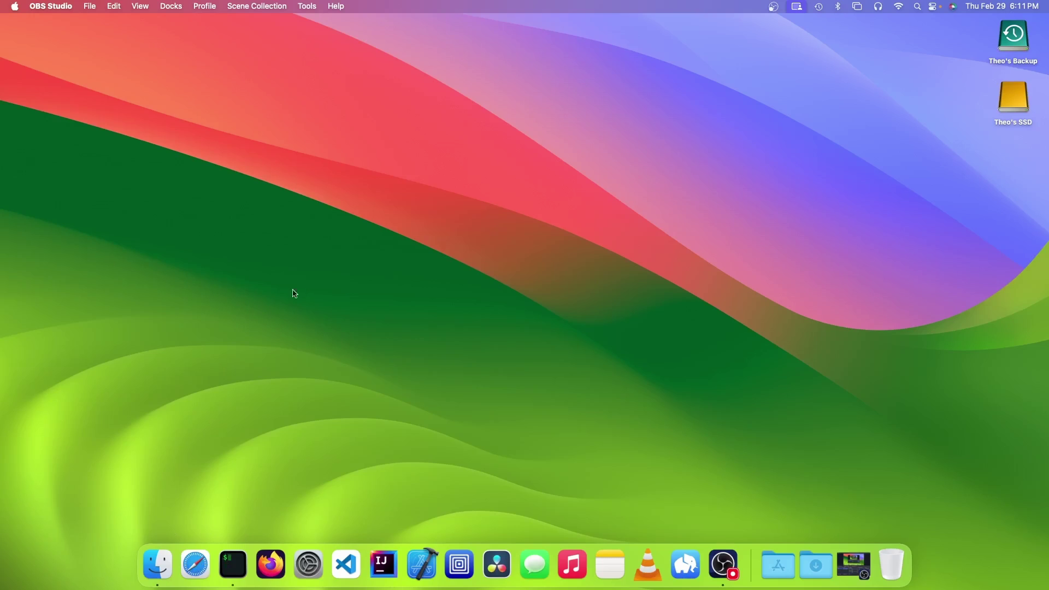
Open the Cockpit web console at 192.168.1.76:9090 in Safari
left_click(195, 564)
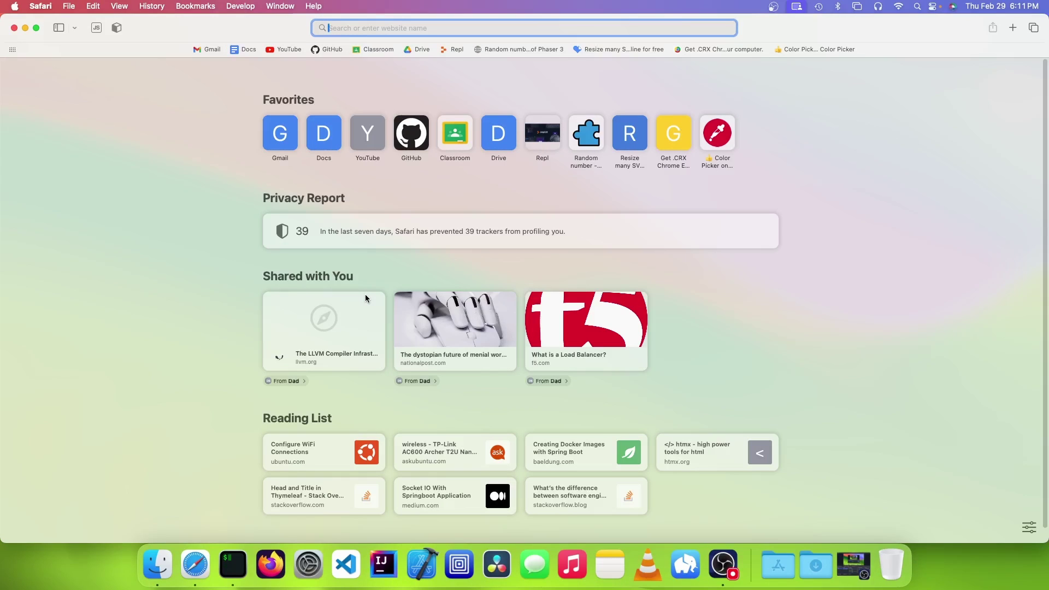
type("192.168.1.76:909")
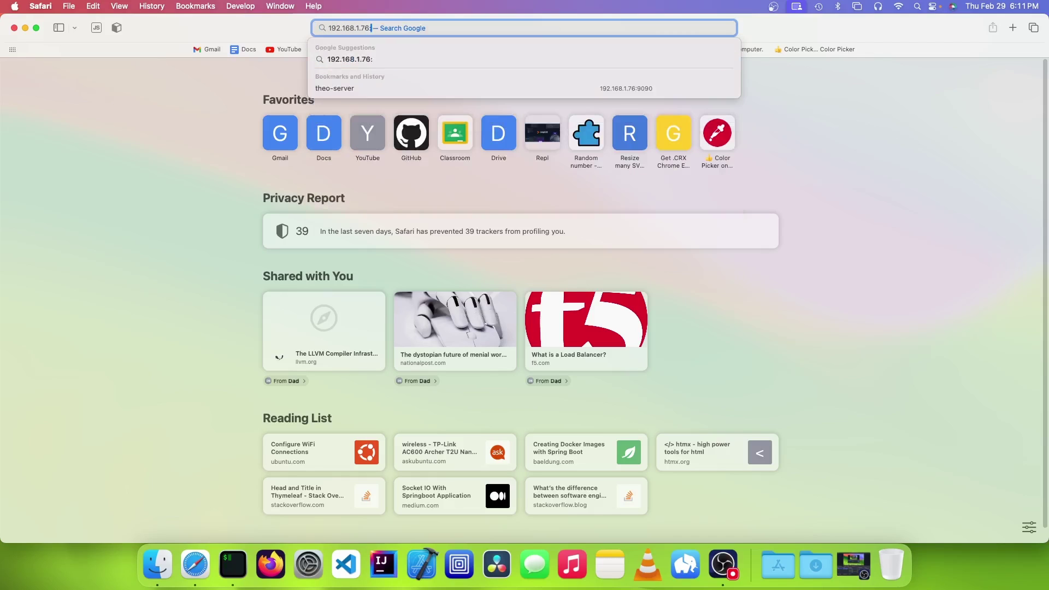
type("0")
key("Return")
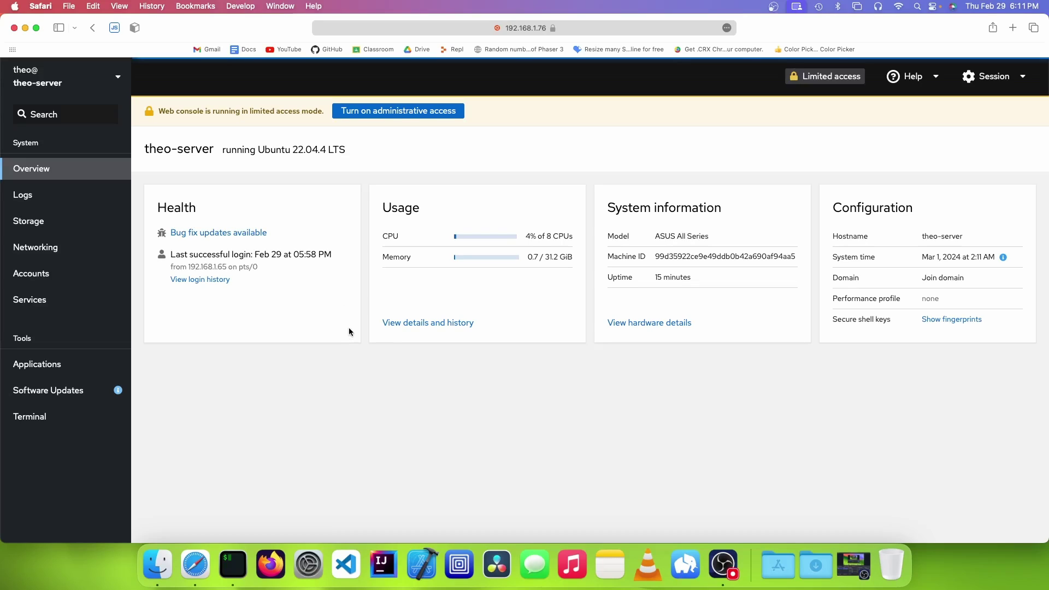
Turn on administrative access by entering the administrator password
left_click(389, 116)
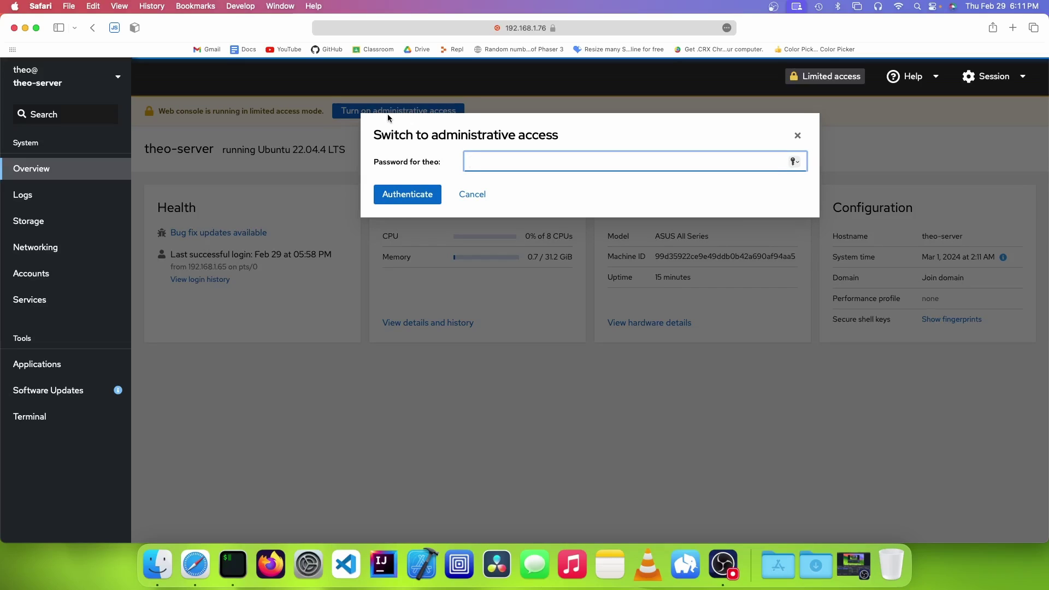
type("••••")
key("Return")
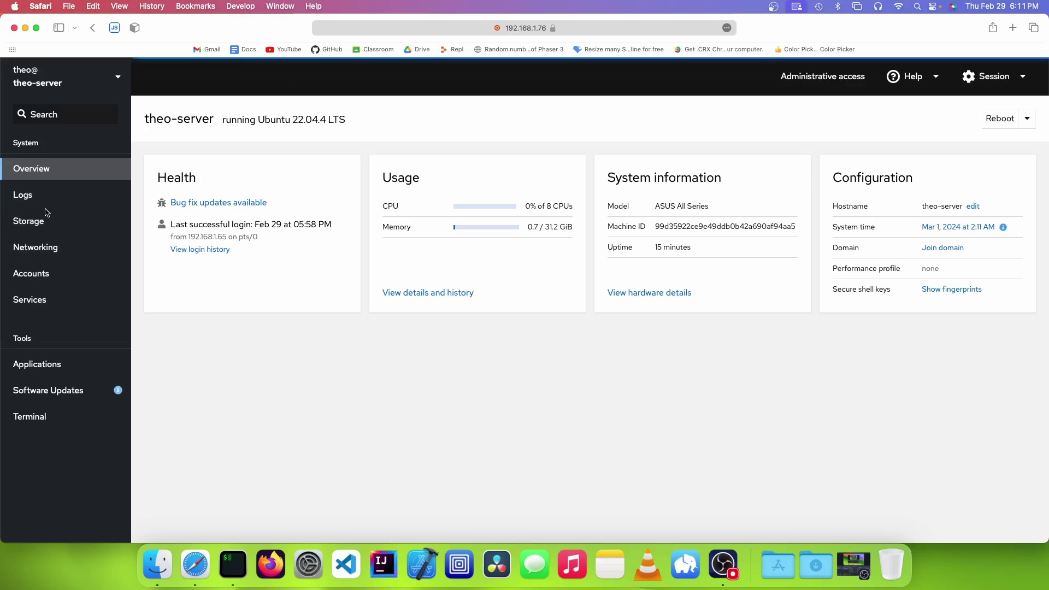
Browse the Software Updates, Logs, Storage, Networking and Accounts pages in turn
left_click(63, 389)
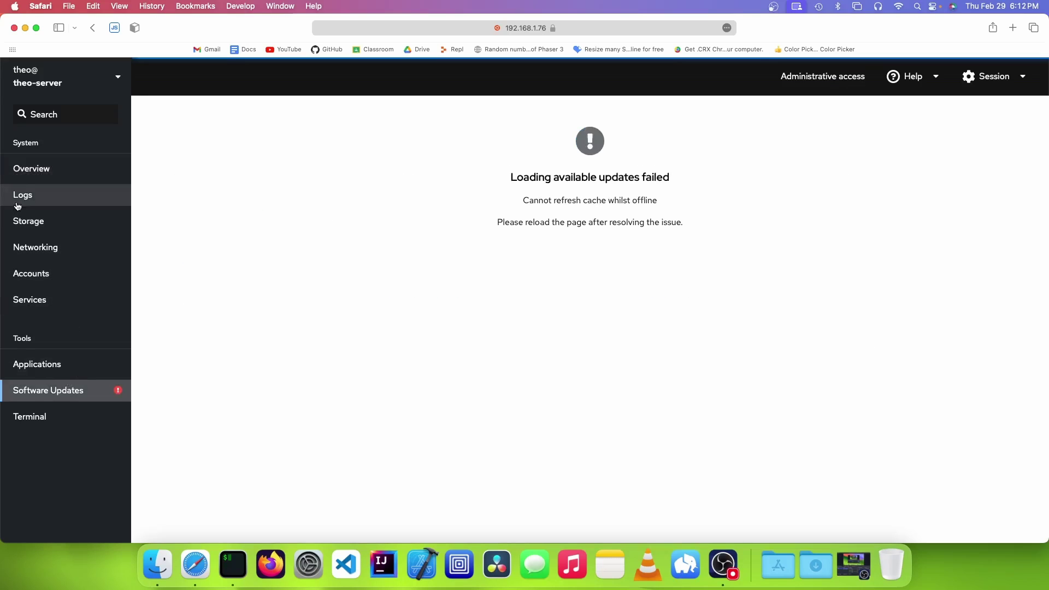
left_click(30, 193)
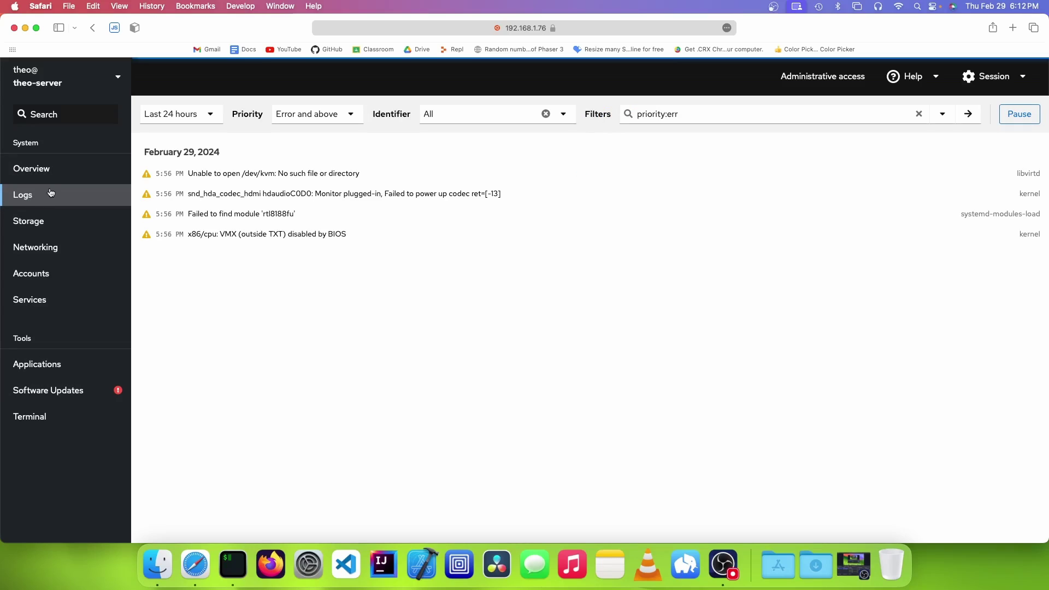
left_click(63, 223)
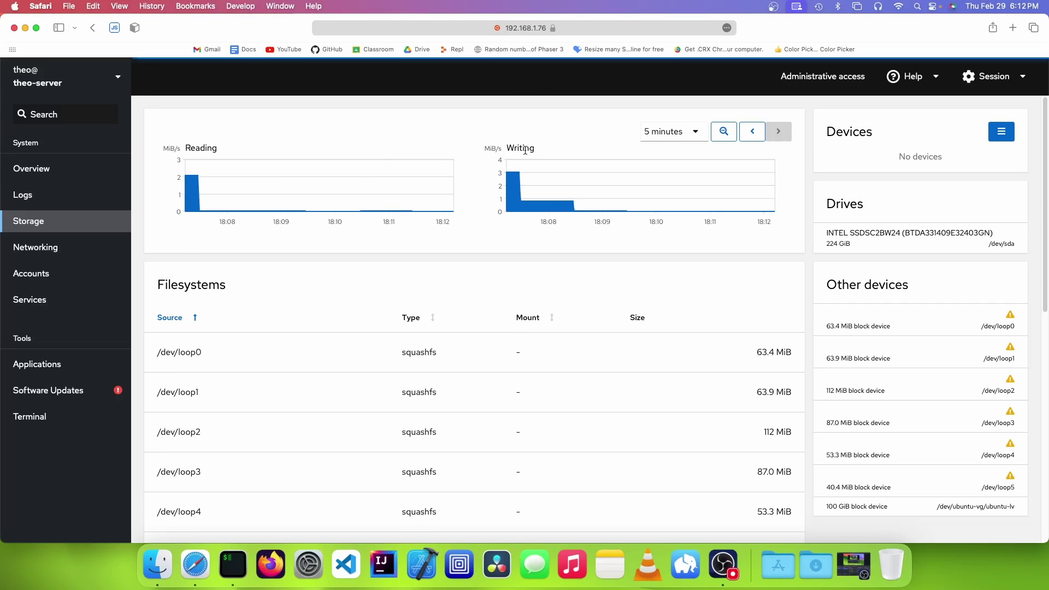
left_click(77, 252)
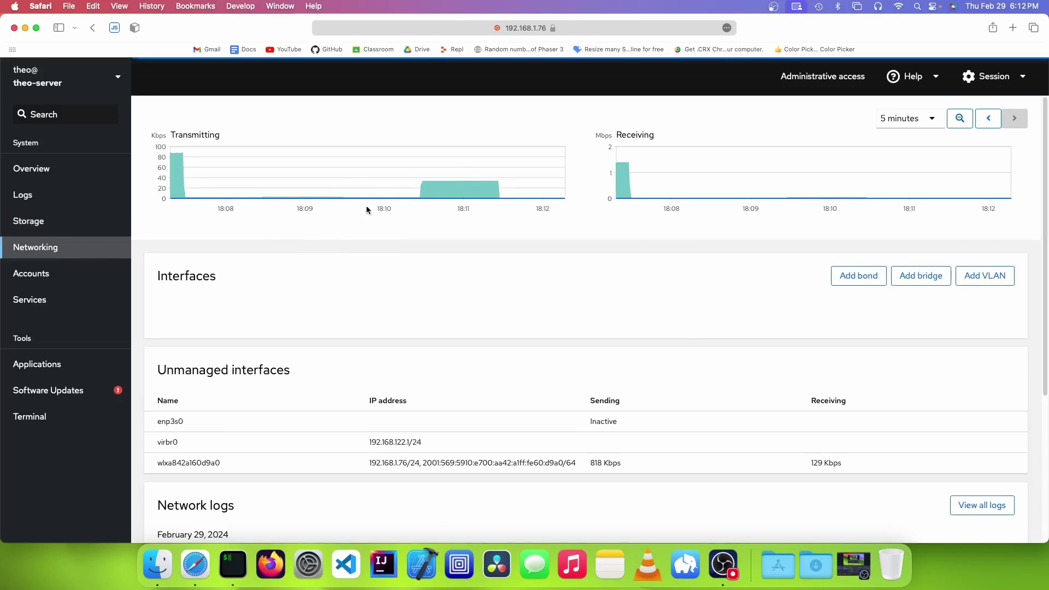
left_click(75, 269)
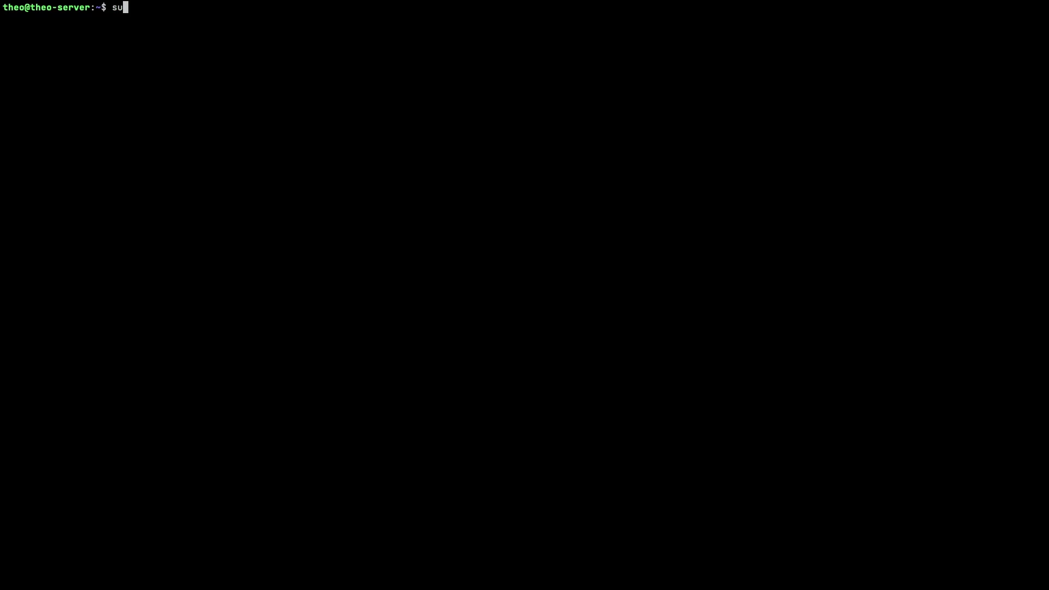
Run 'sudo apt update' and 'sudo apt install cockpit-podman', then reload the console
type("pdate")
key("Return")
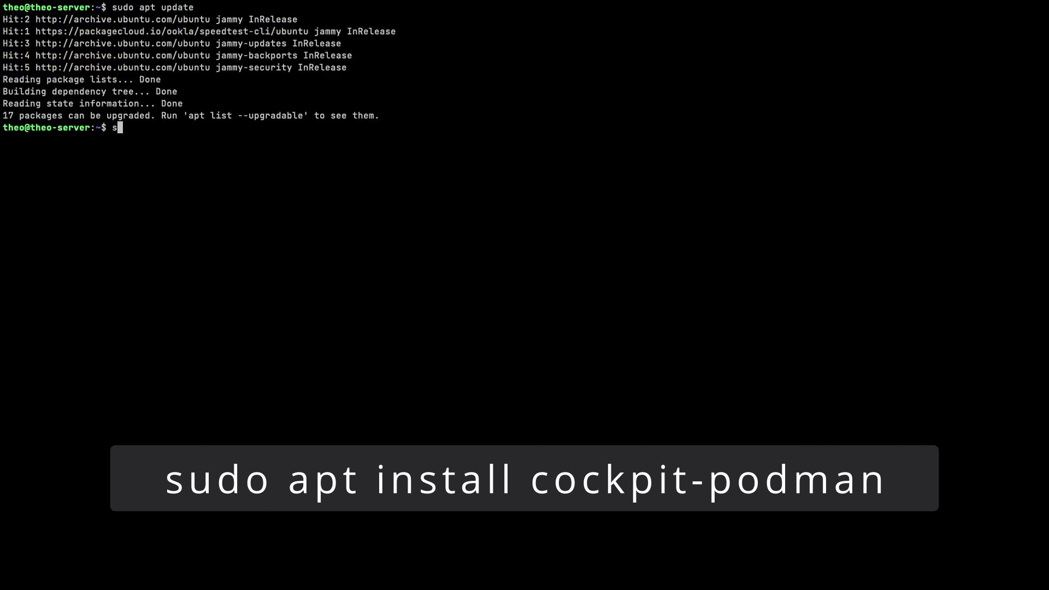
type("sudo apt install cockpit-podman")
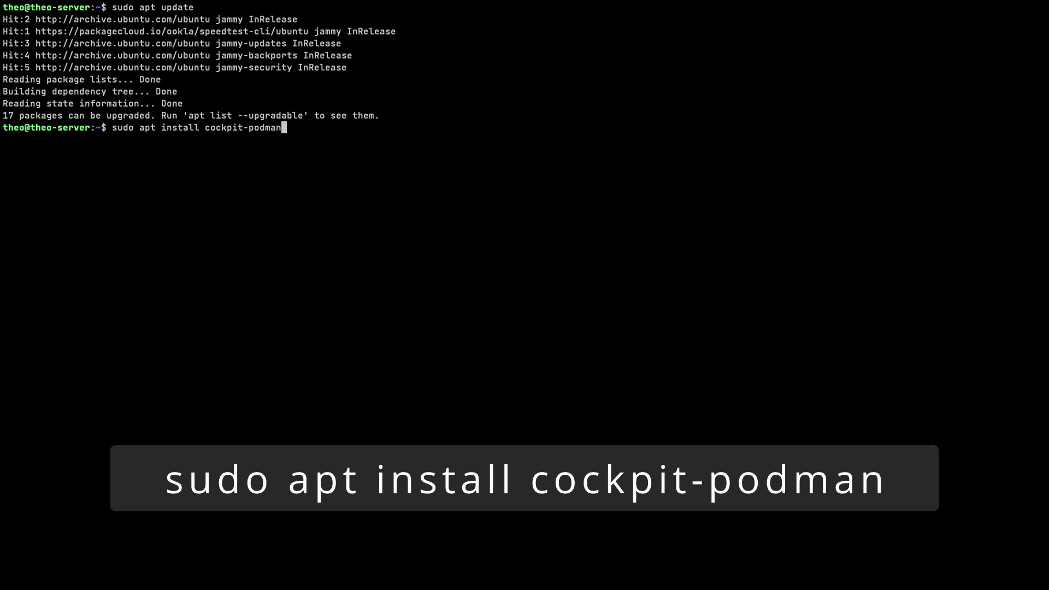
key("Return")
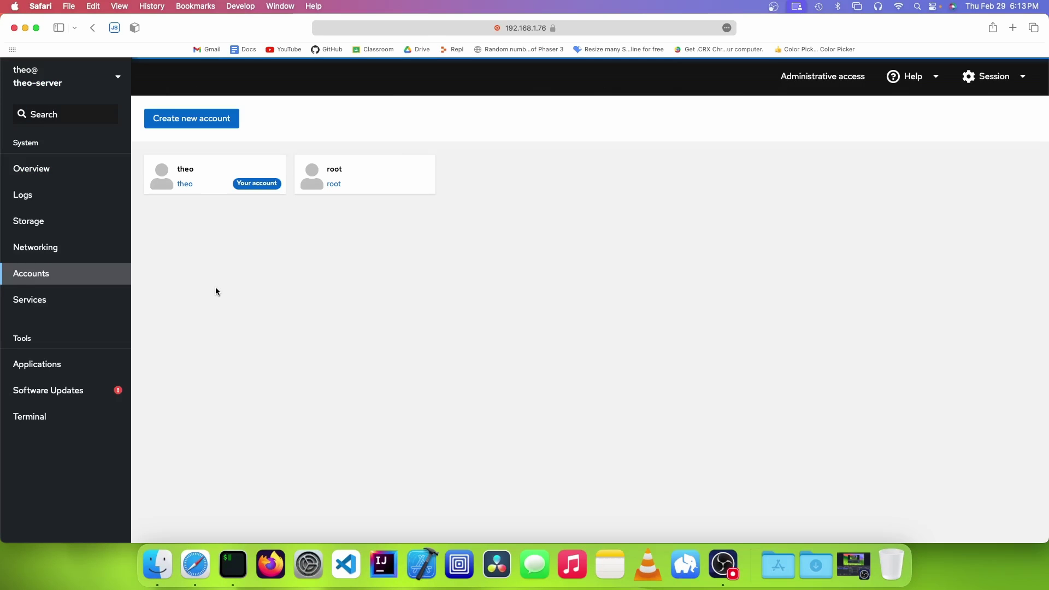
key("super+r")
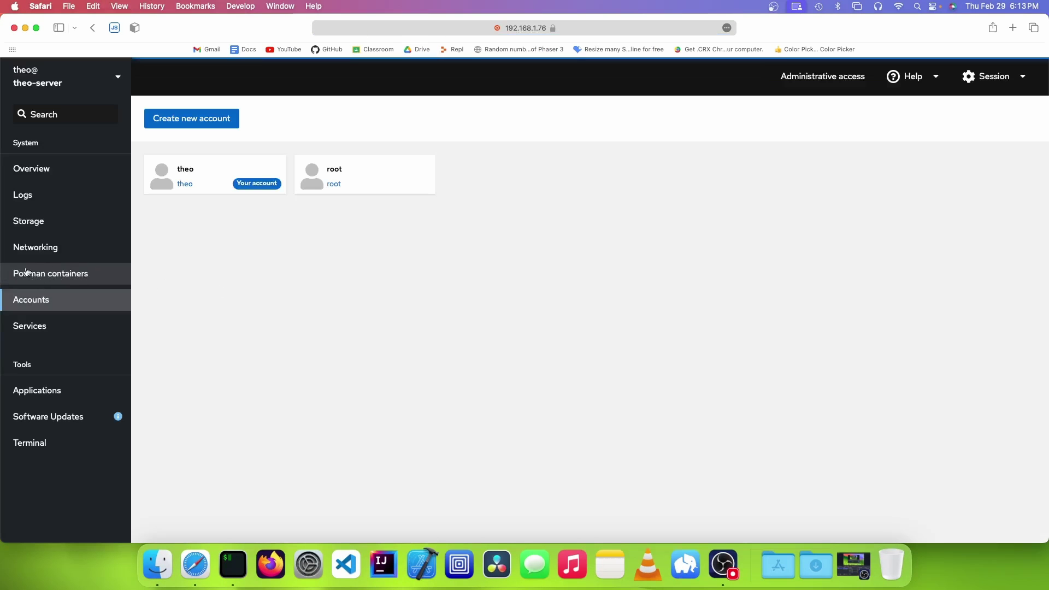
Start a new Podman container using the hello-world:latest image
left_click(65, 276)
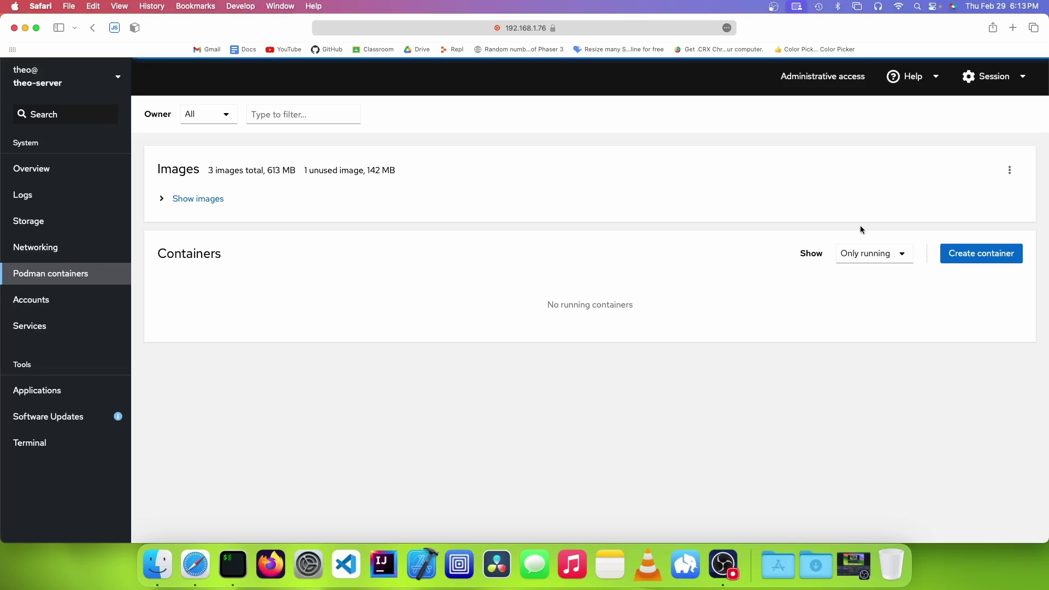
left_click(976, 256)
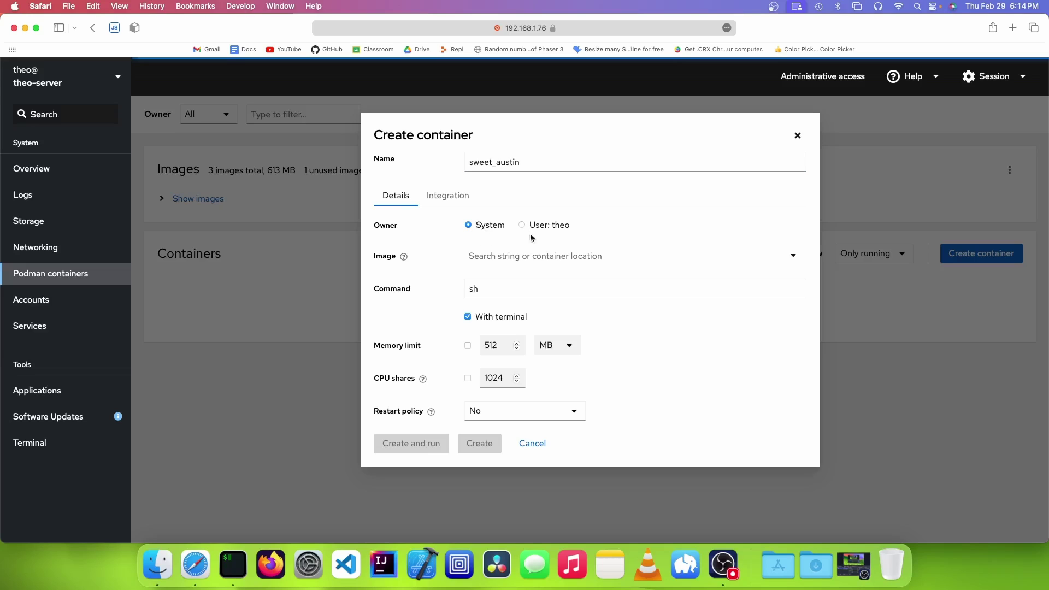
left_click(561, 253)
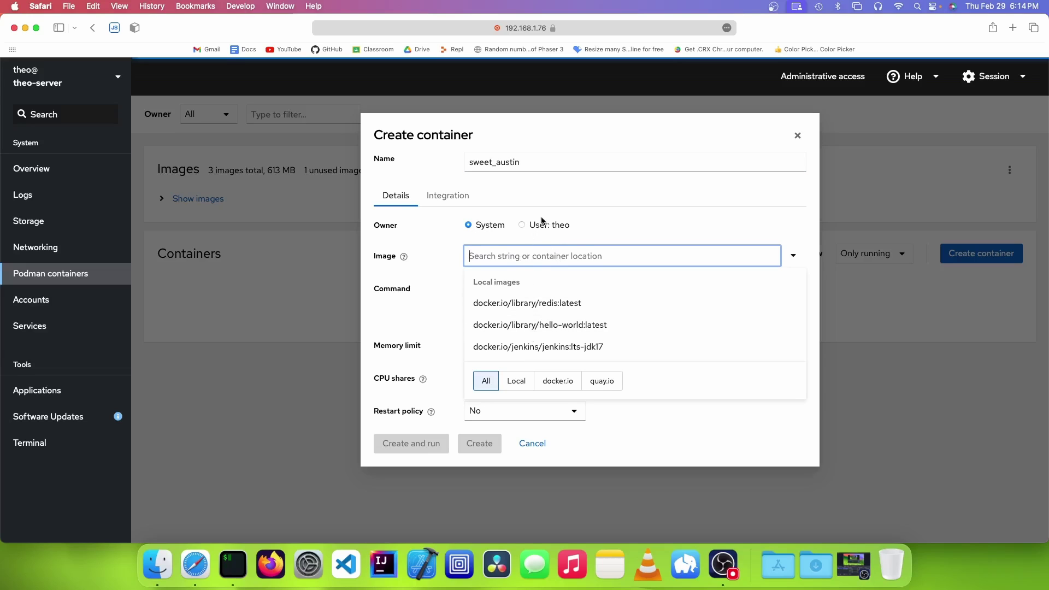
left_click(532, 323)
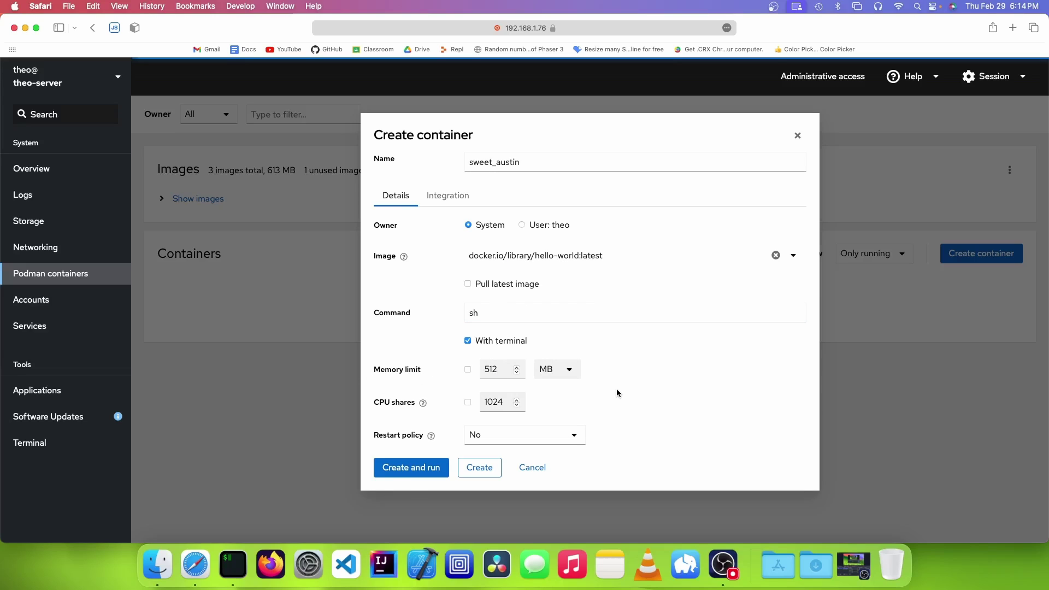
Keep the restart policy at No and review the Integration tab's port, volume and variable settings
left_click(498, 431)
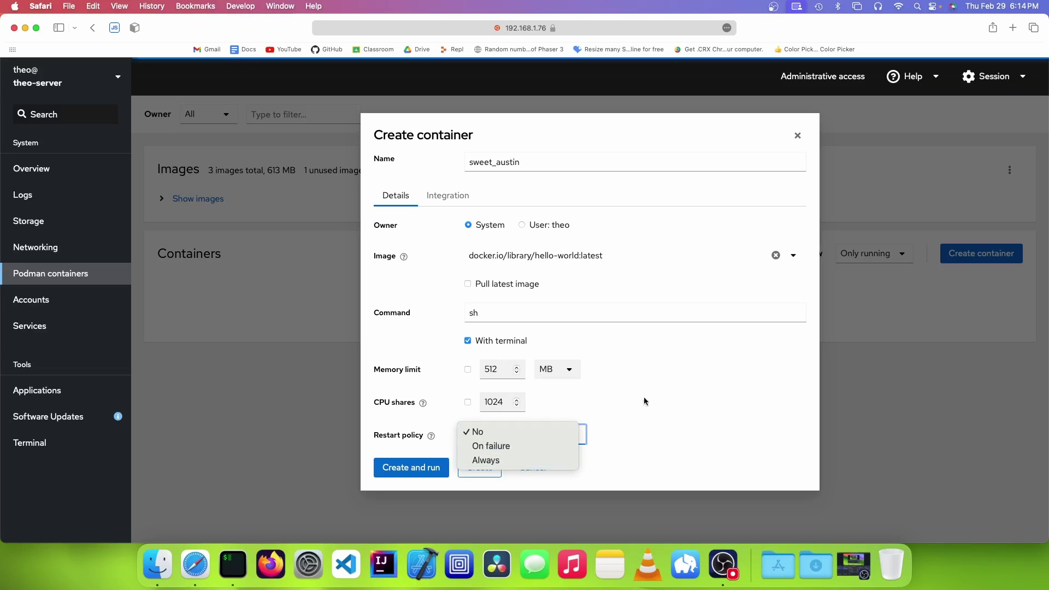
left_click(682, 380)
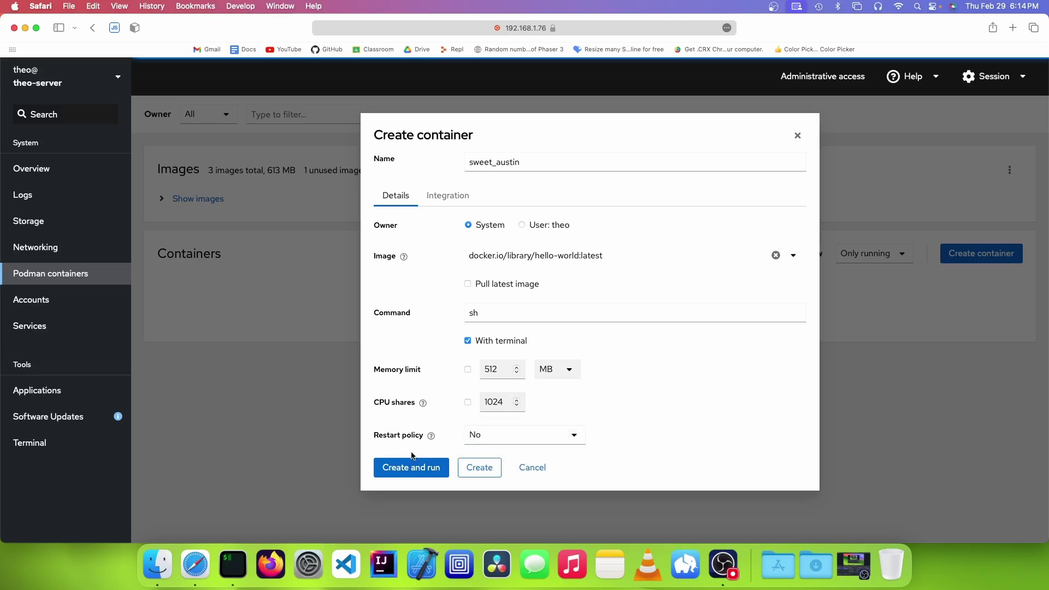
left_click(431, 195)
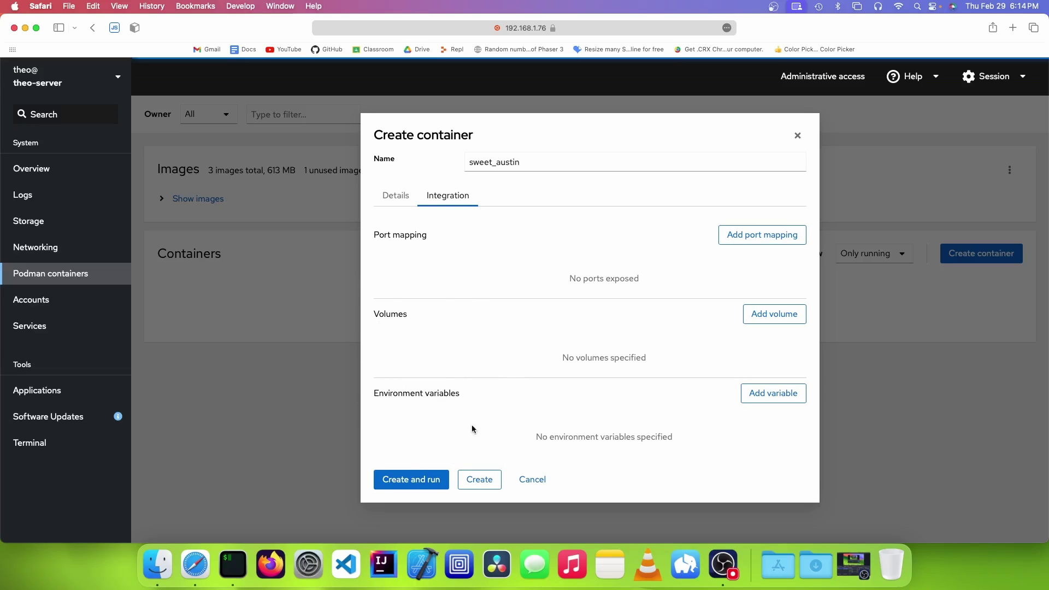
left_click(406, 479)
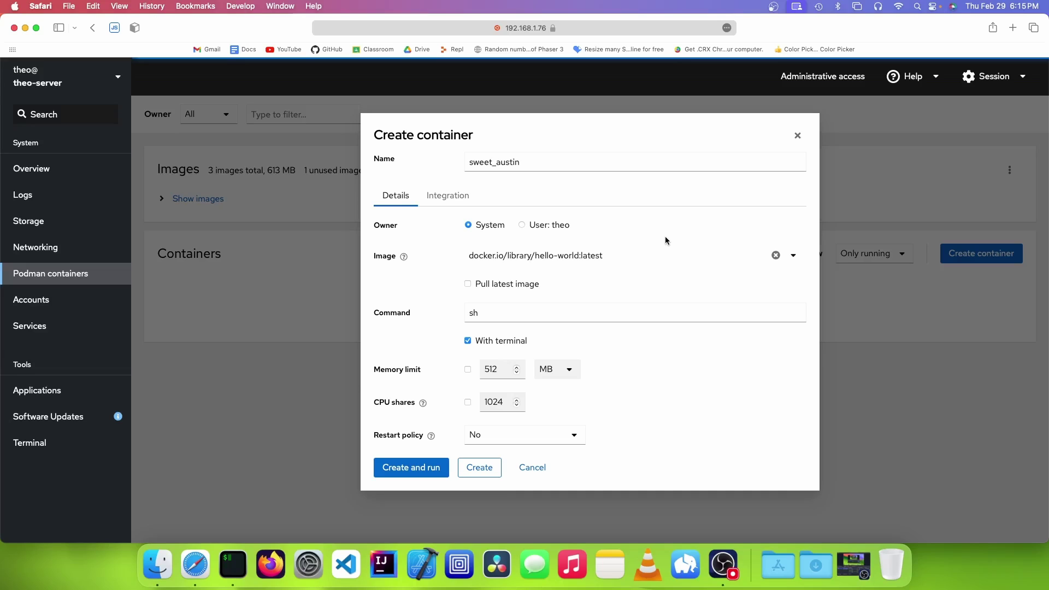